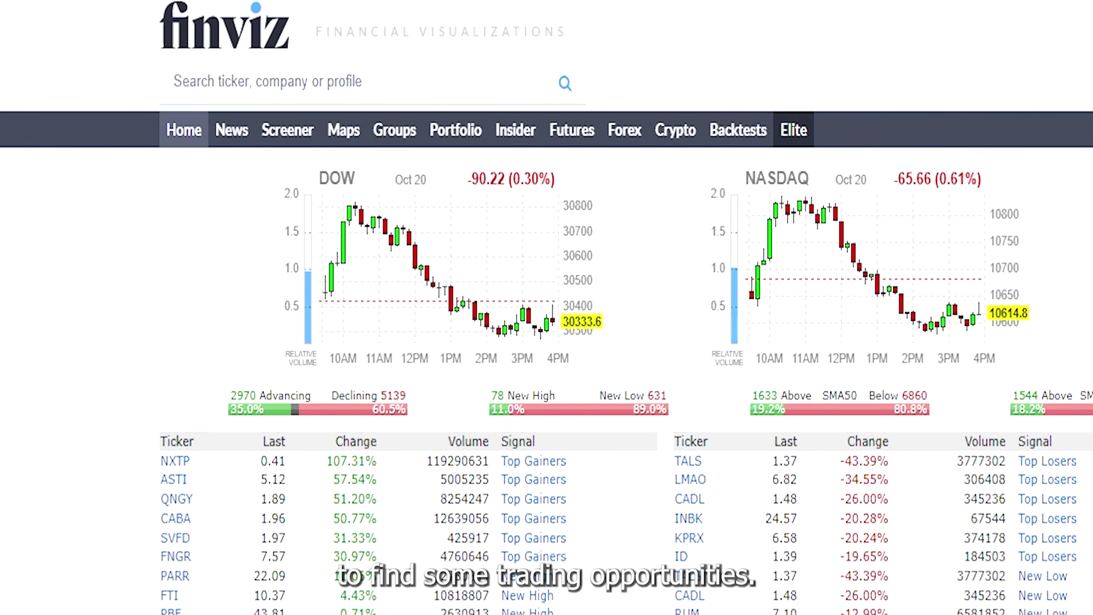
- Open the Finviz Screener page, listing 8493 tickers with all filters at Any
click(305, 135)
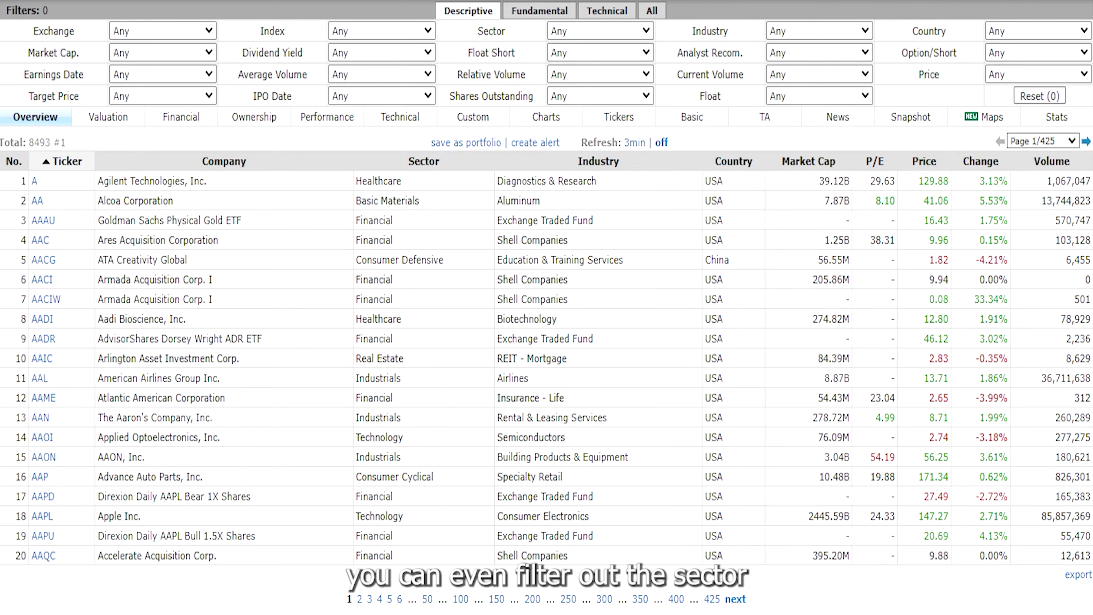
click(532, 19)
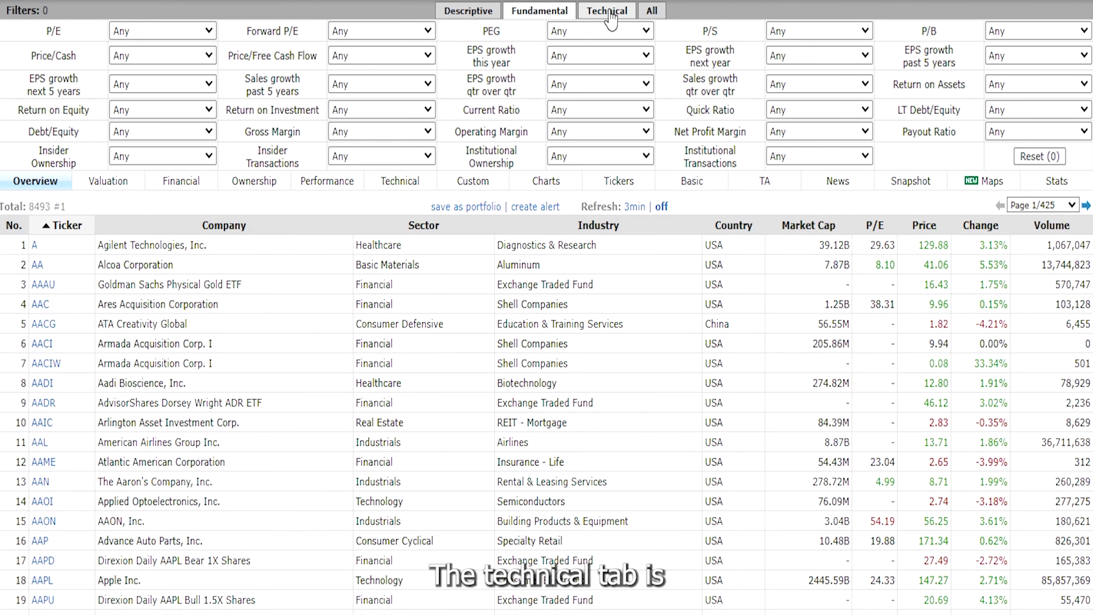
click(607, 11)
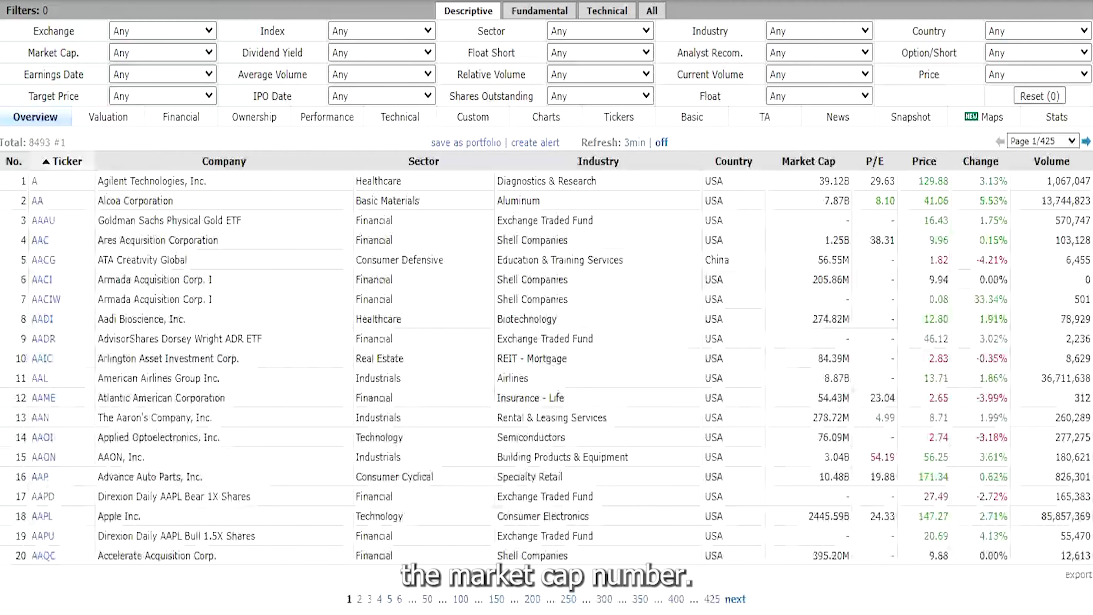
- Keep Exchange at Any and set Market Cap to -Mid (under $10bln)
click(209, 31)
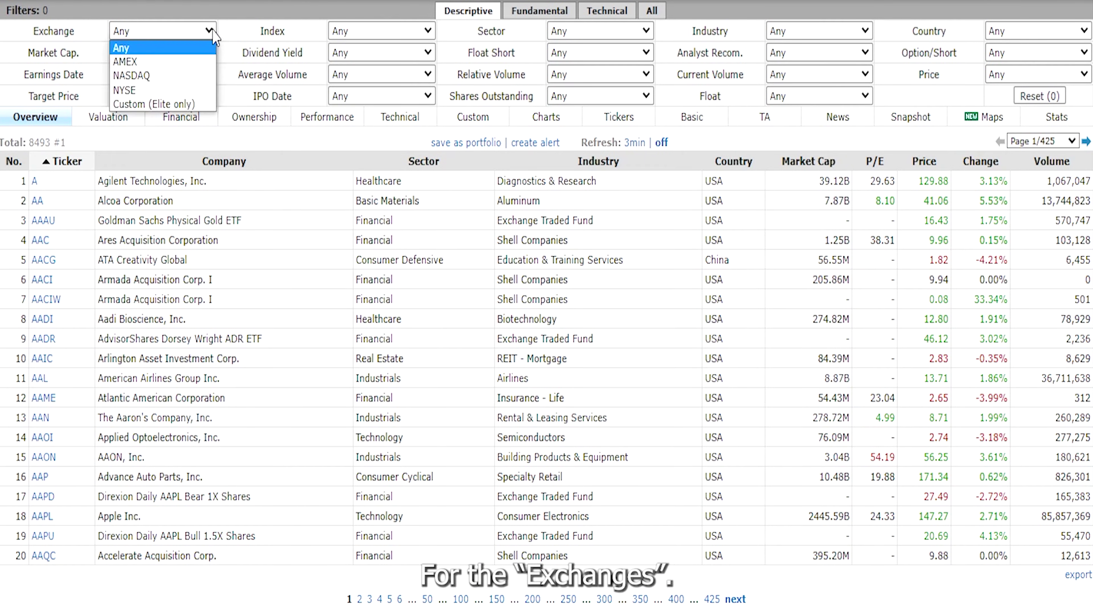
click(212, 33)
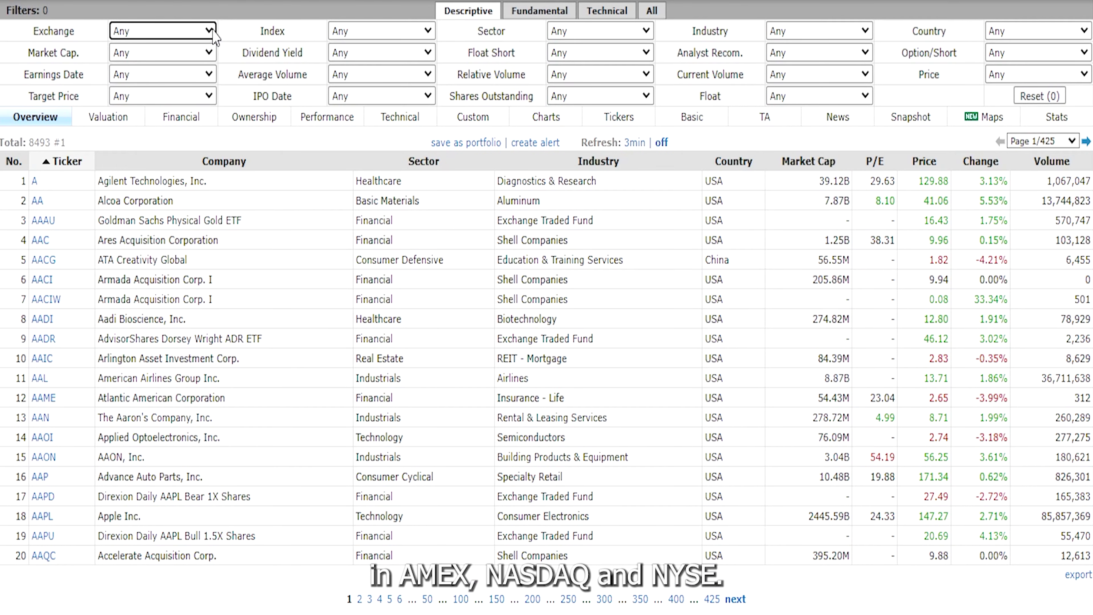
click(208, 52)
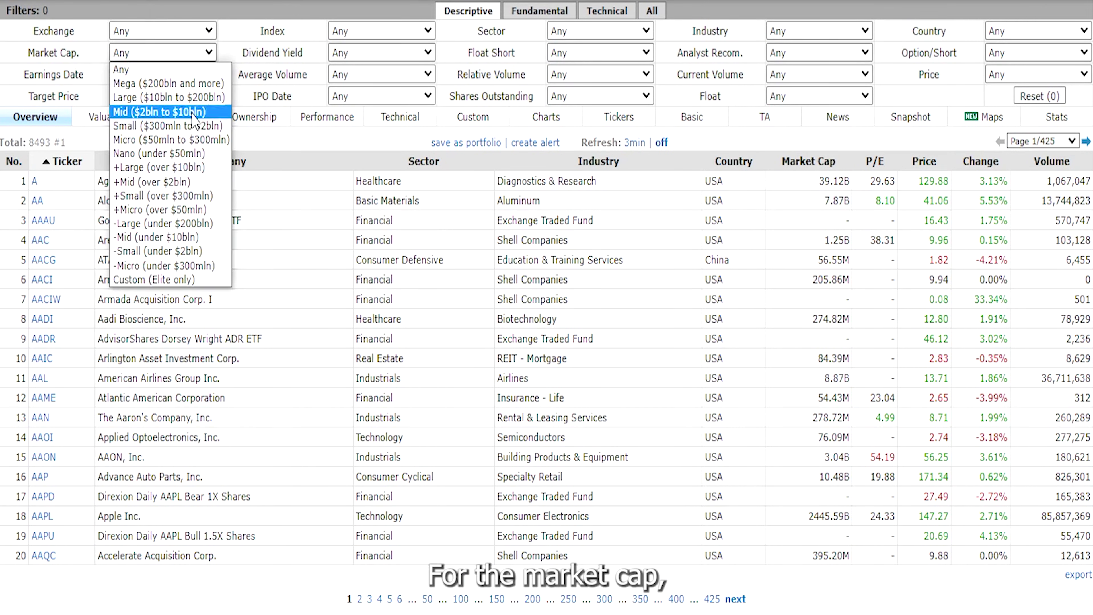
click(180, 243)
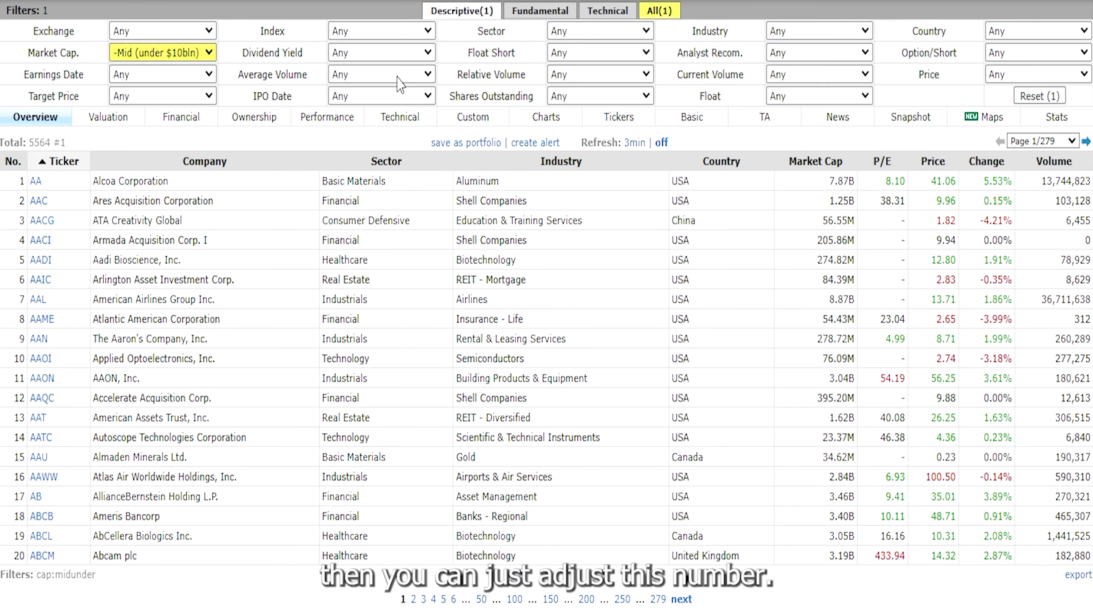
click(428, 76)
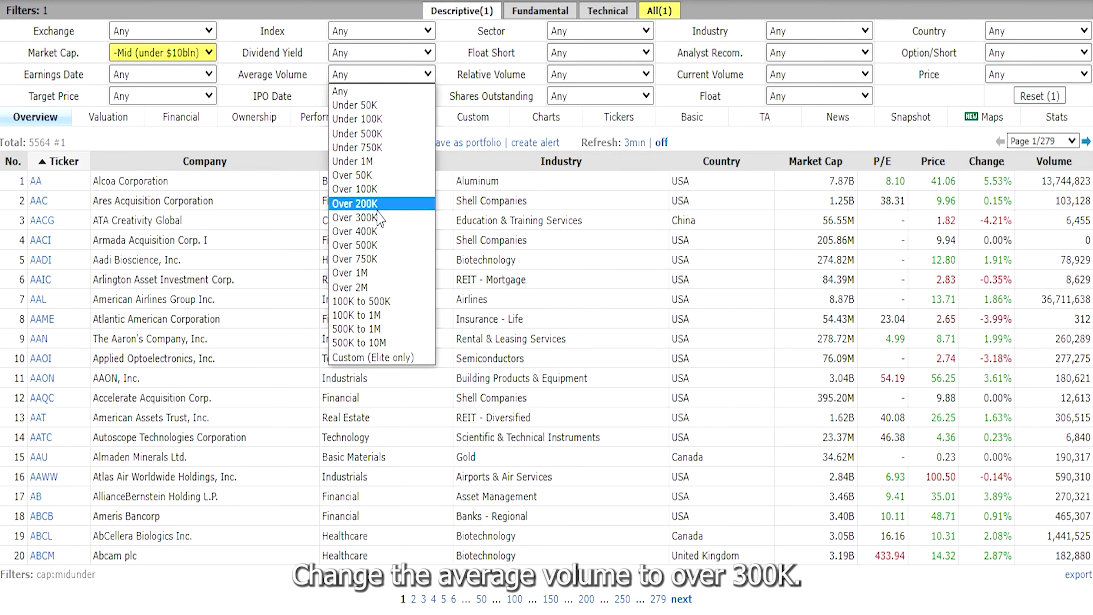
- Set the Average Volume filter to Over 300K
click(378, 217)
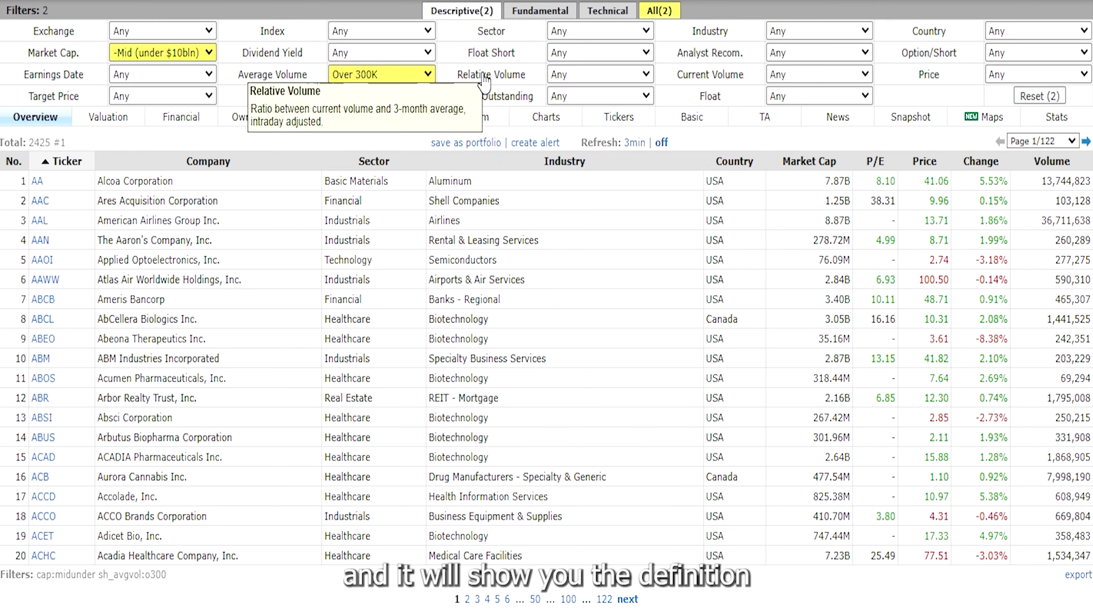
- Set Current Volume to Over 1M and Relative Volume to Over 2
mouse_move(482, 61)
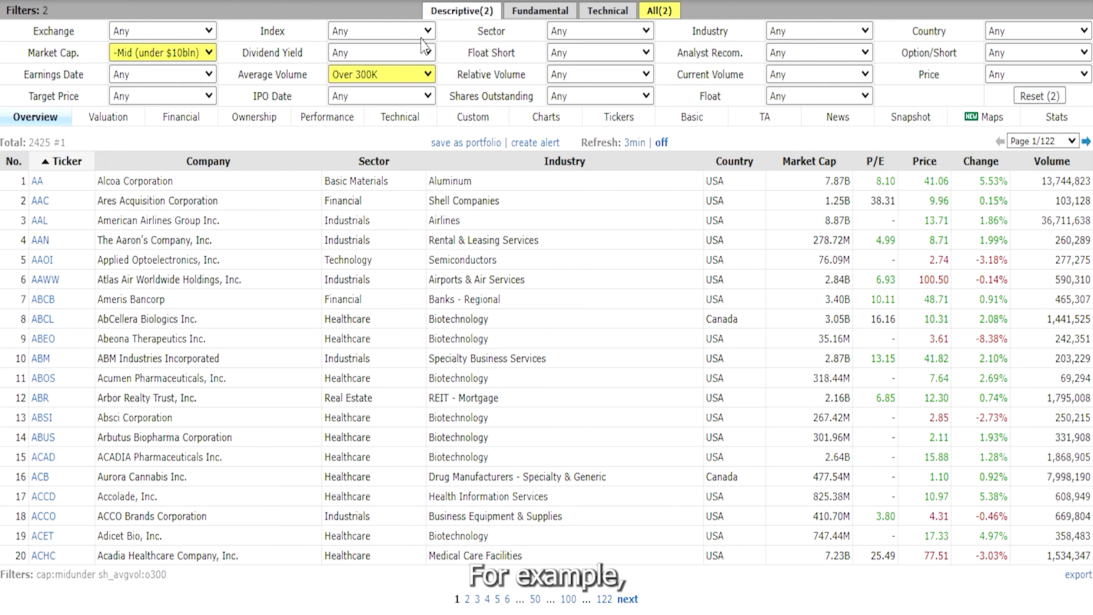
mouse_move(267, 80)
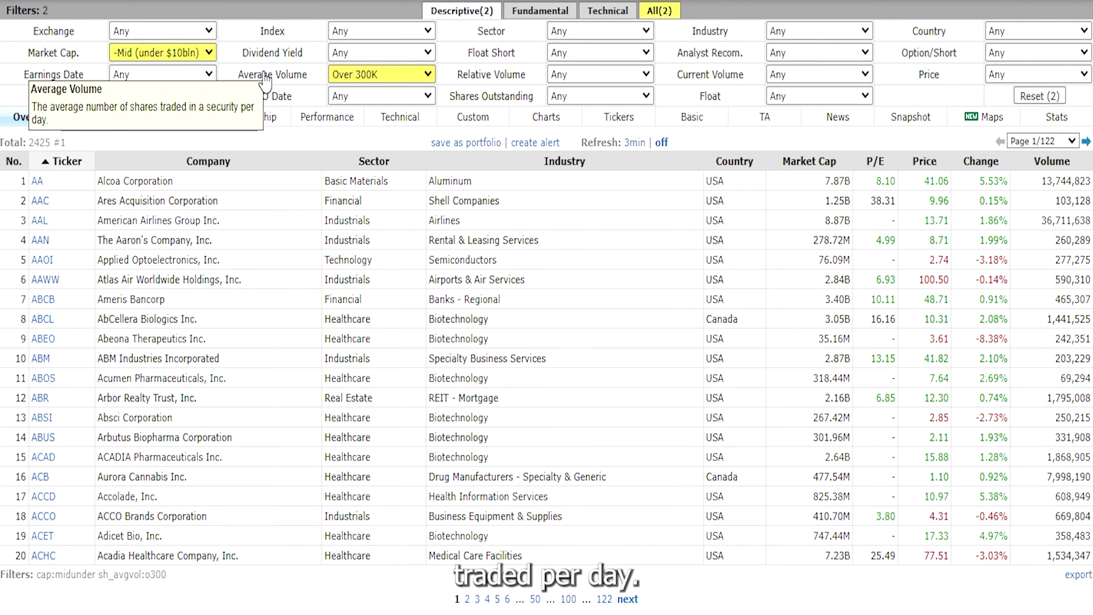
click(859, 76)
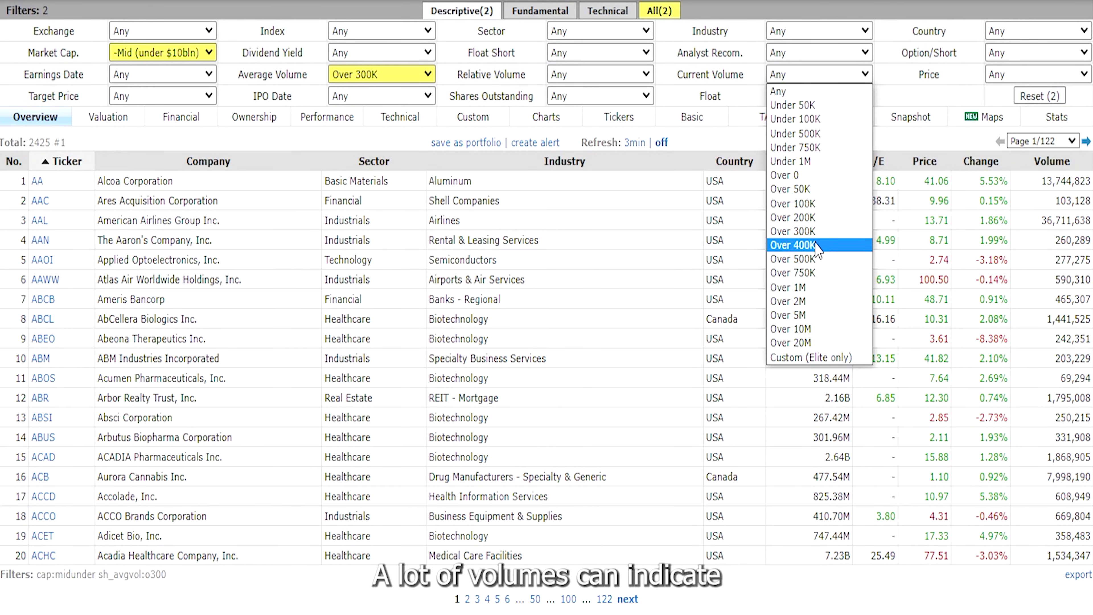
click(812, 288)
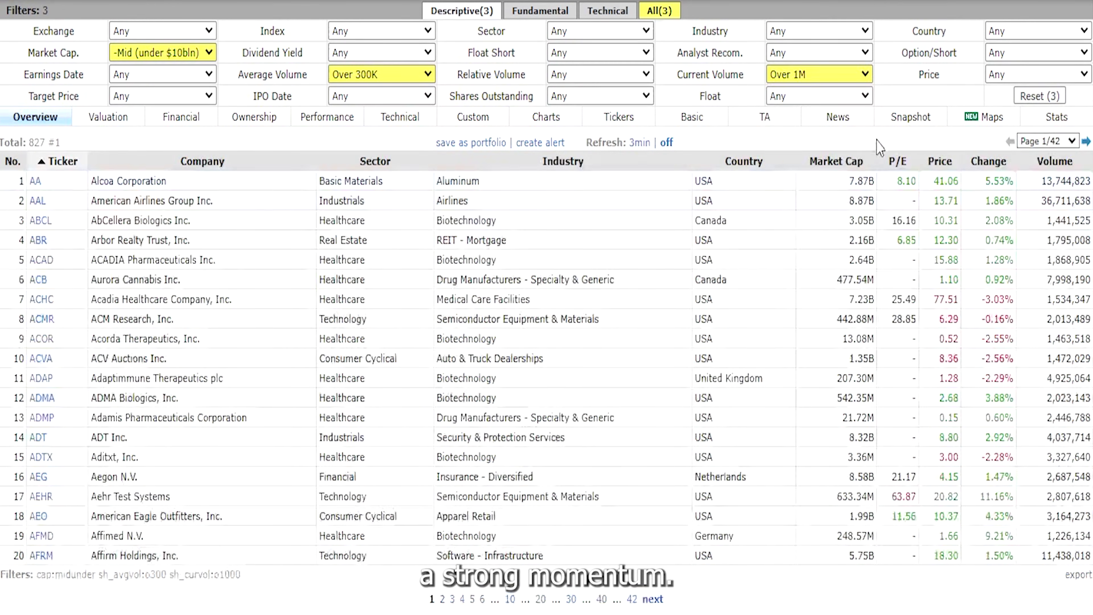
click(642, 75)
click(624, 147)
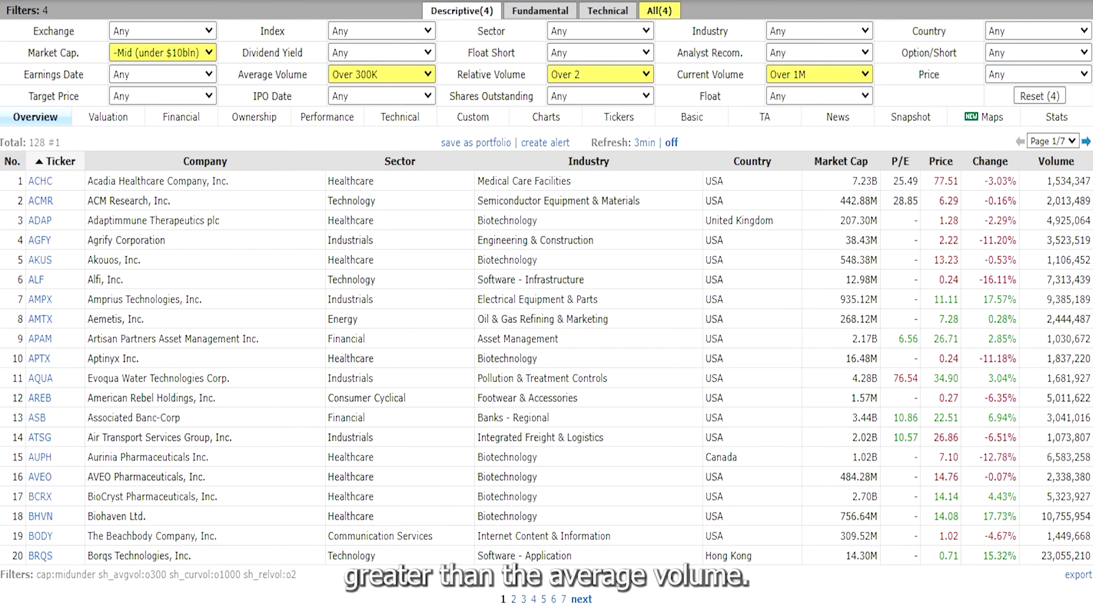
- Set Industry to Stocks only (ex-Funds) and Price to $1 to $20
click(818, 30)
click(886, 56)
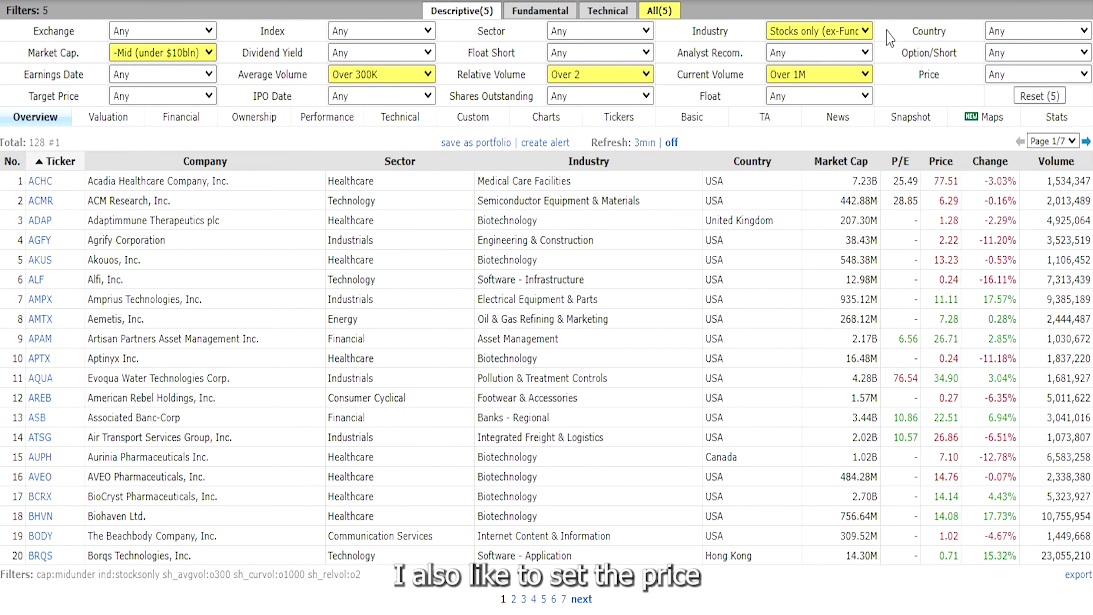
click(1038, 75)
scroll(1037, 241, down, 5)
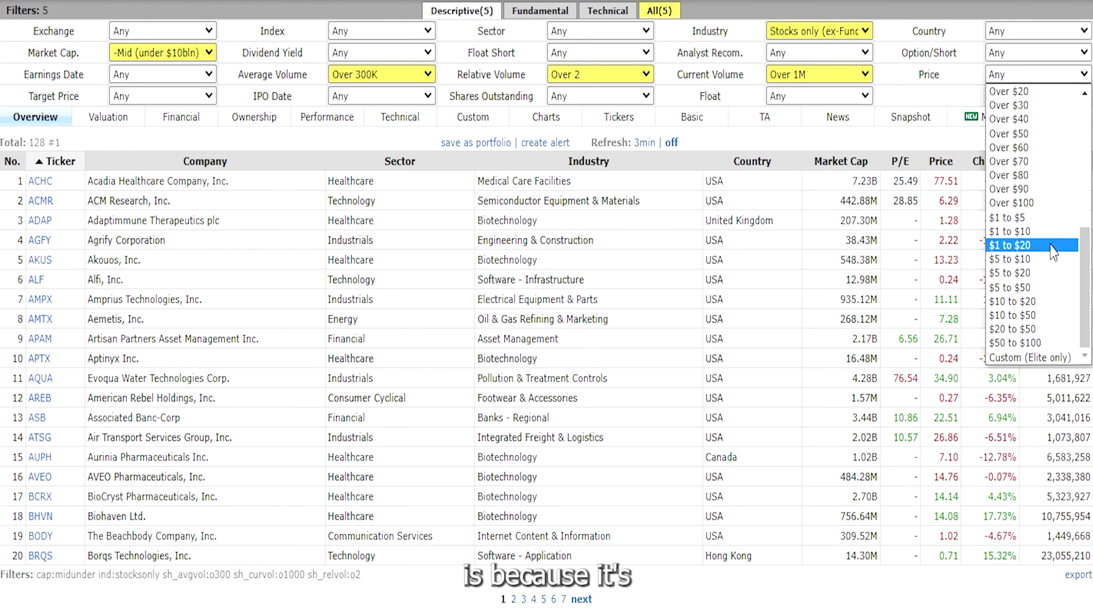
click(1050, 245)
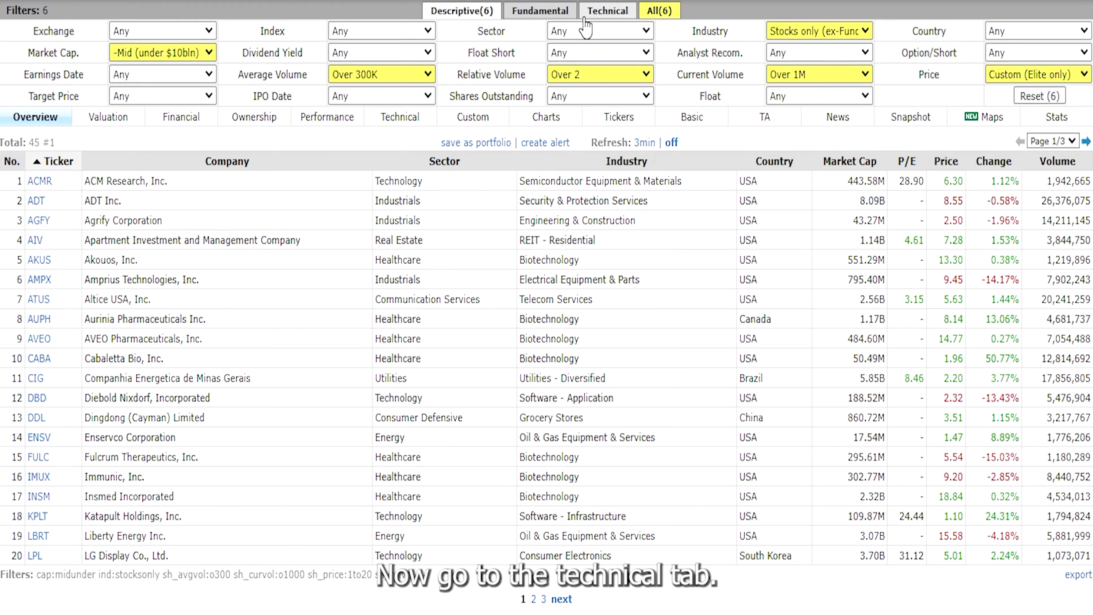
- Under Technical filters, require Price above SMA20, SMA50 and SMA200
click(612, 13)
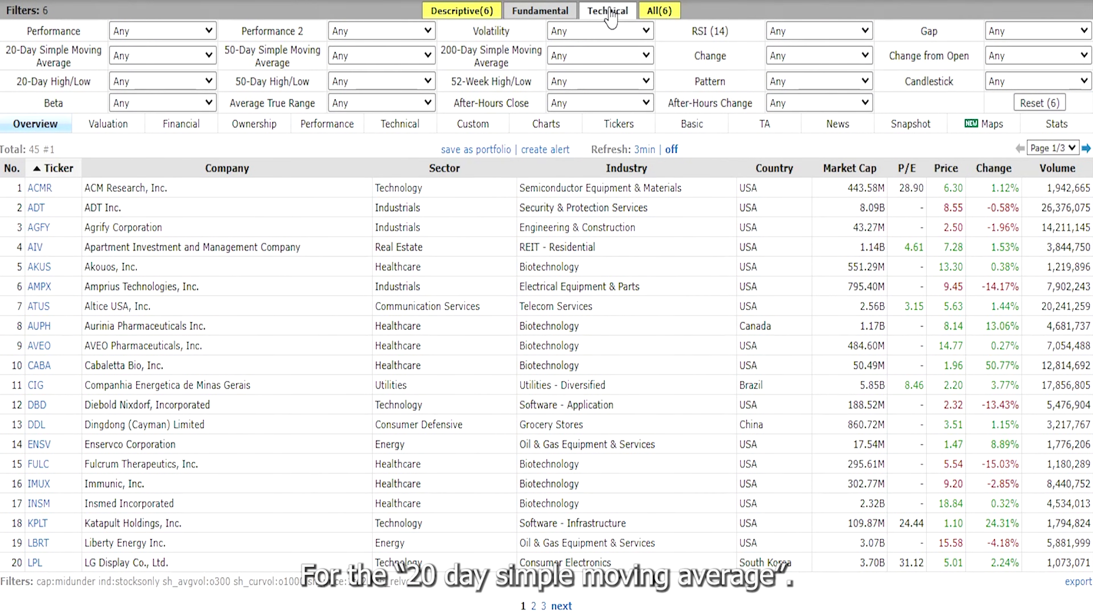
click(209, 57)
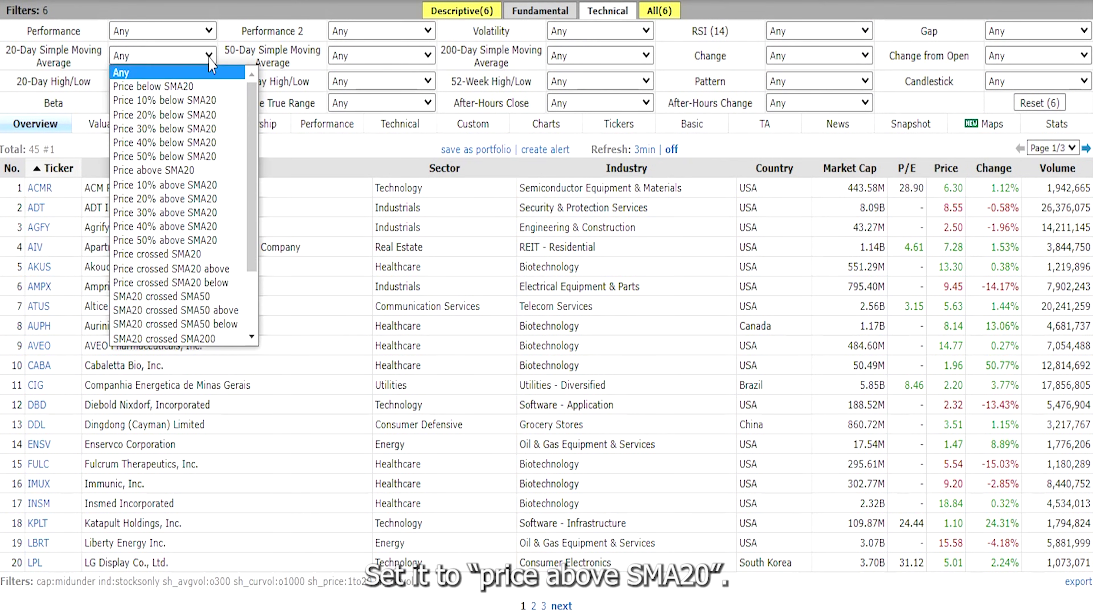
click(200, 171)
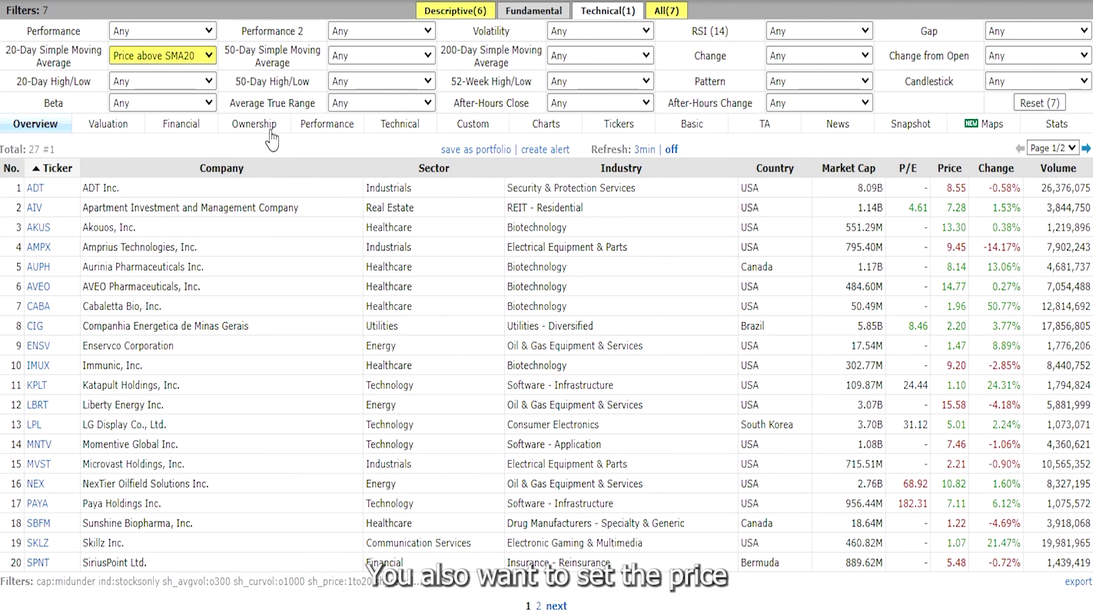
click(421, 57)
click(401, 171)
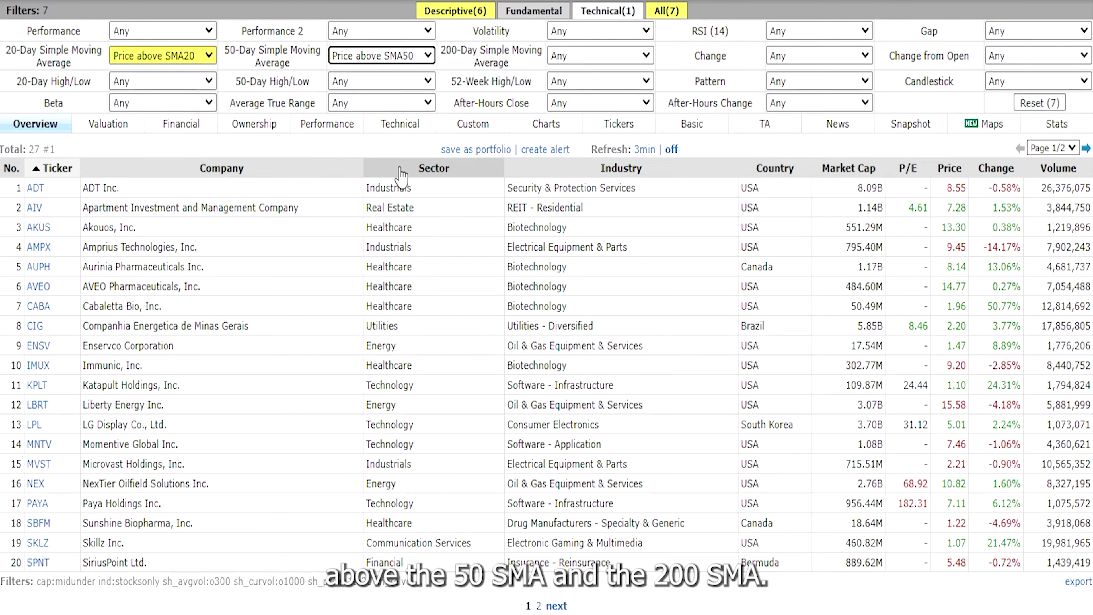
click(634, 59)
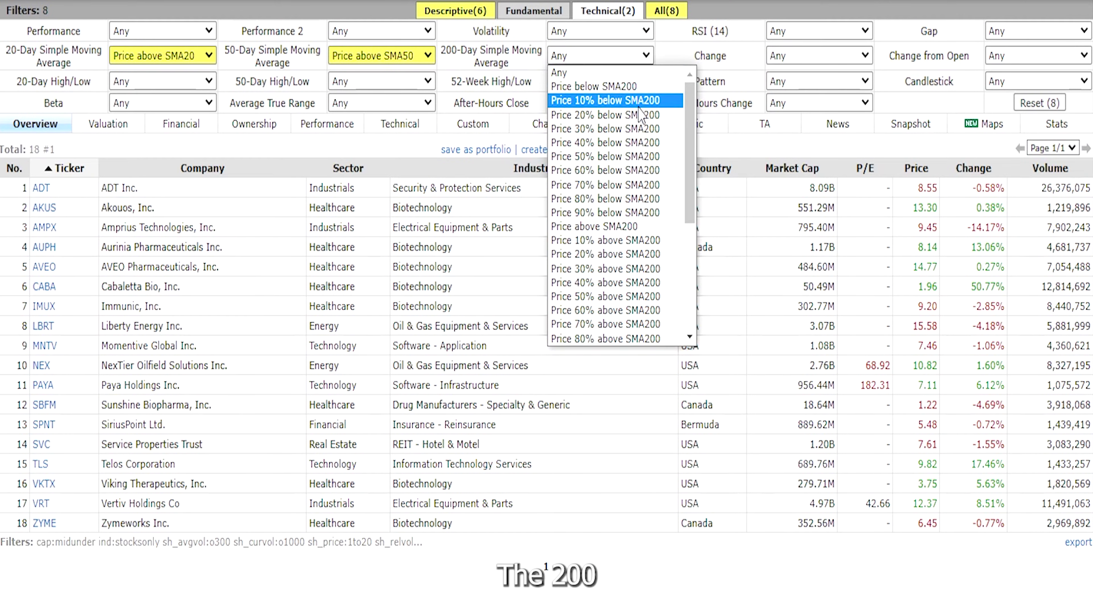
click(612, 227)
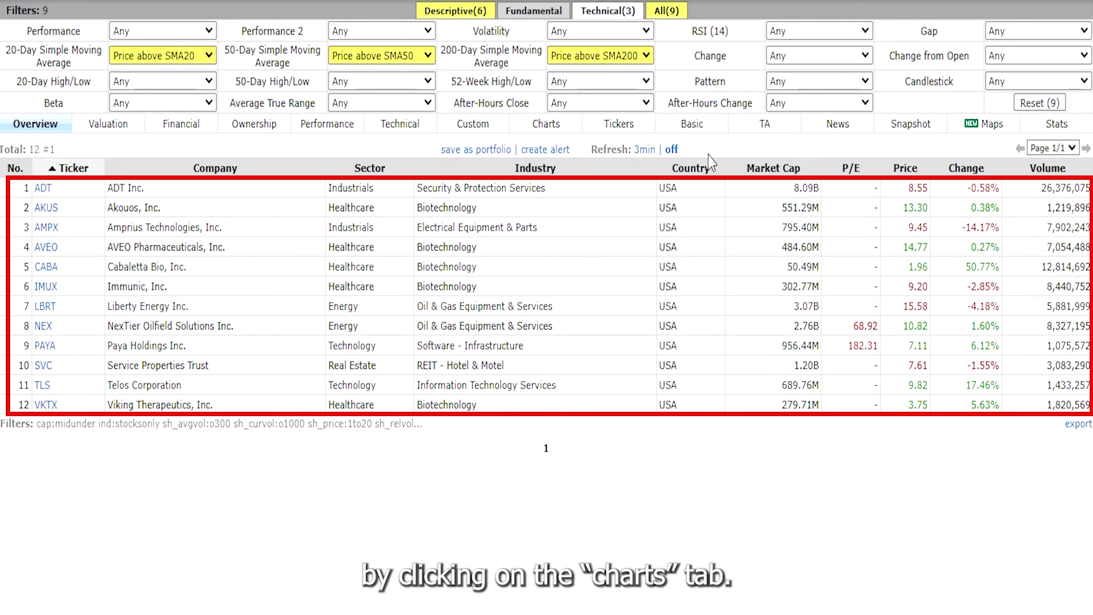
- Switch the results to the Charts view and browse the 12 daily charts
click(543, 126)
scroll(544, 128, down, 2)
scroll(547, 308, down, 5)
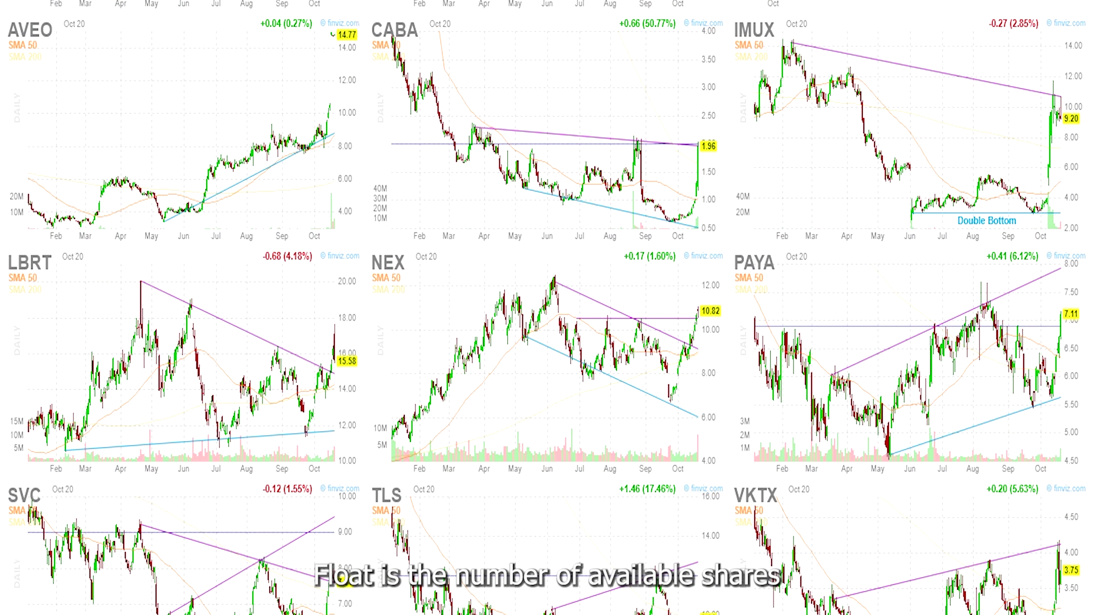
scroll(547, 307, down, 1)
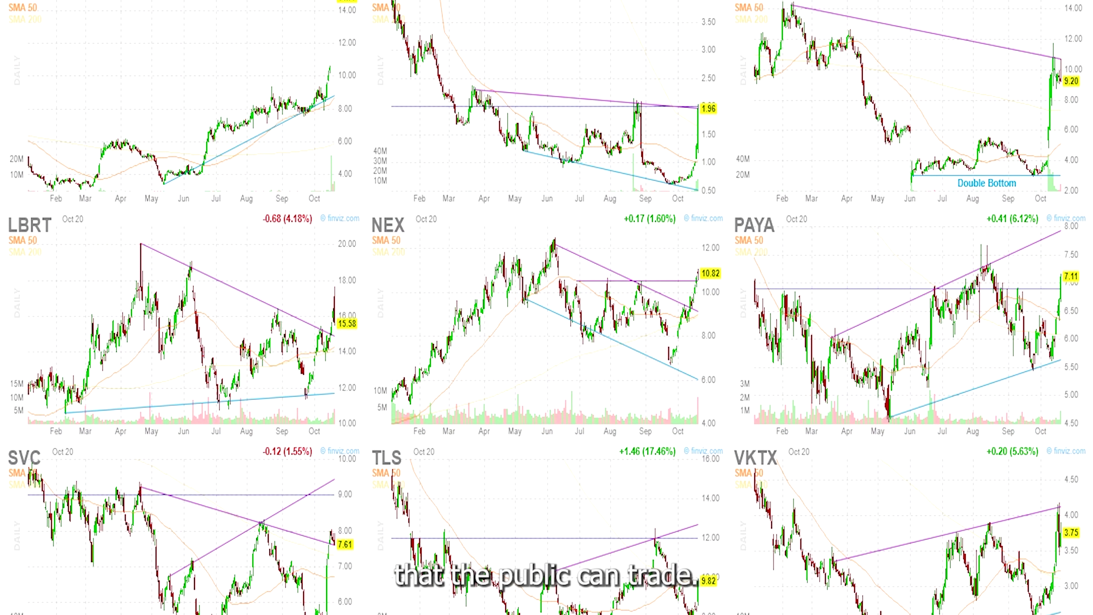
scroll(547, 307, up, 10)
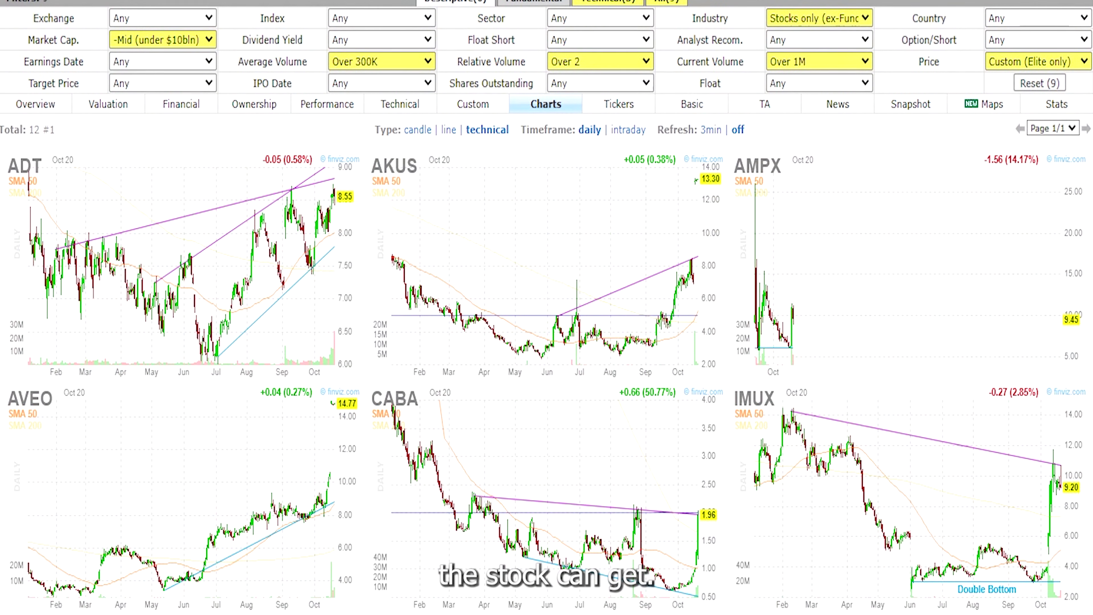
- Switch the results to the Ownership view to see each stock's Float
click(254, 108)
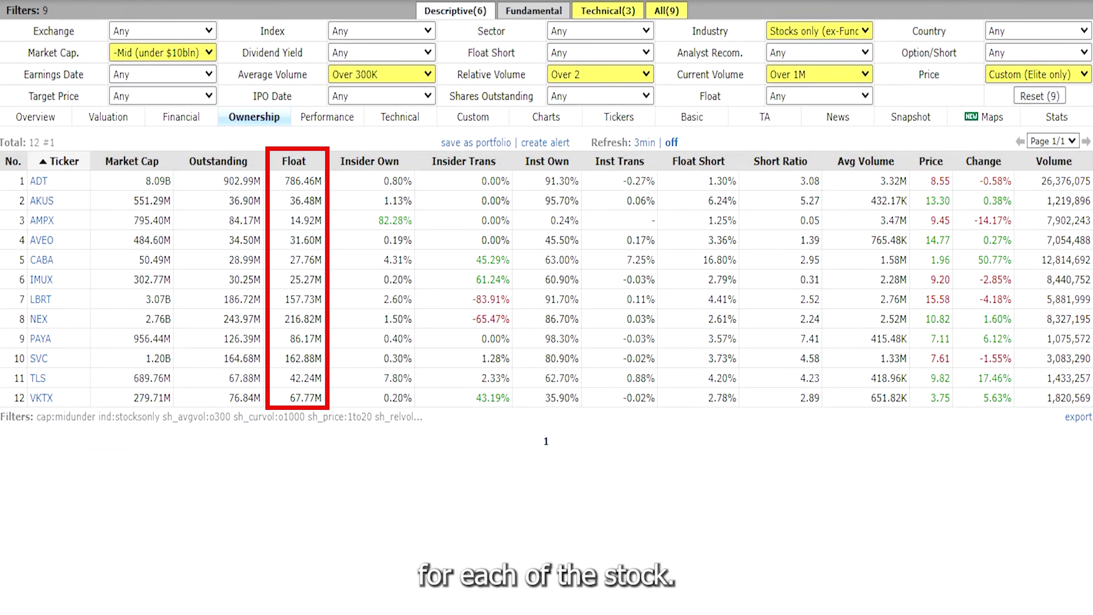